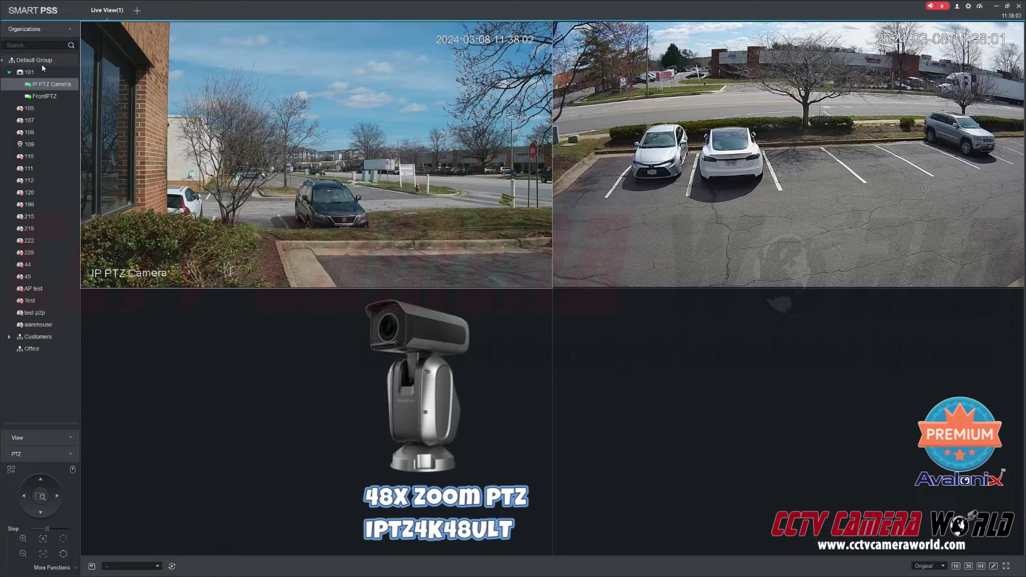
# - Select device 101 and switch between the FrontPTZ and IP PTZ Camera feeds, checking FrontPTZ's main stream details
pyautogui.click(36, 74)
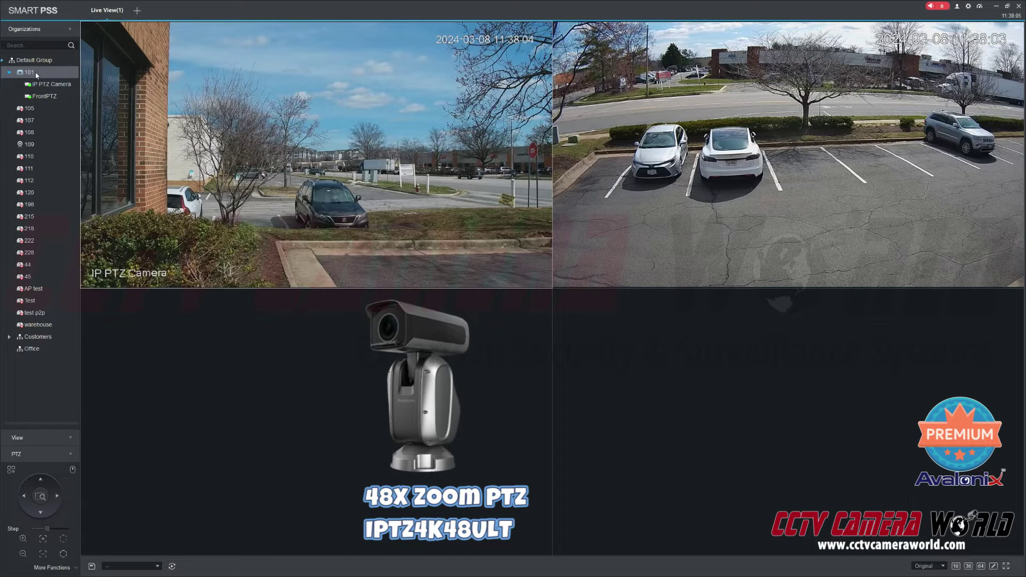
pyautogui.click(764, 89)
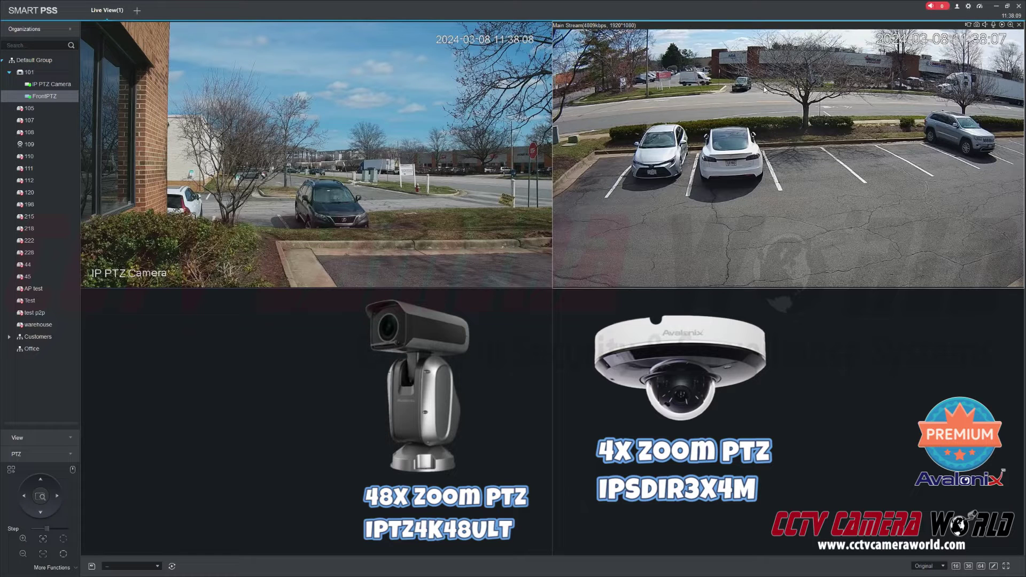
pyautogui.click(382, 143)
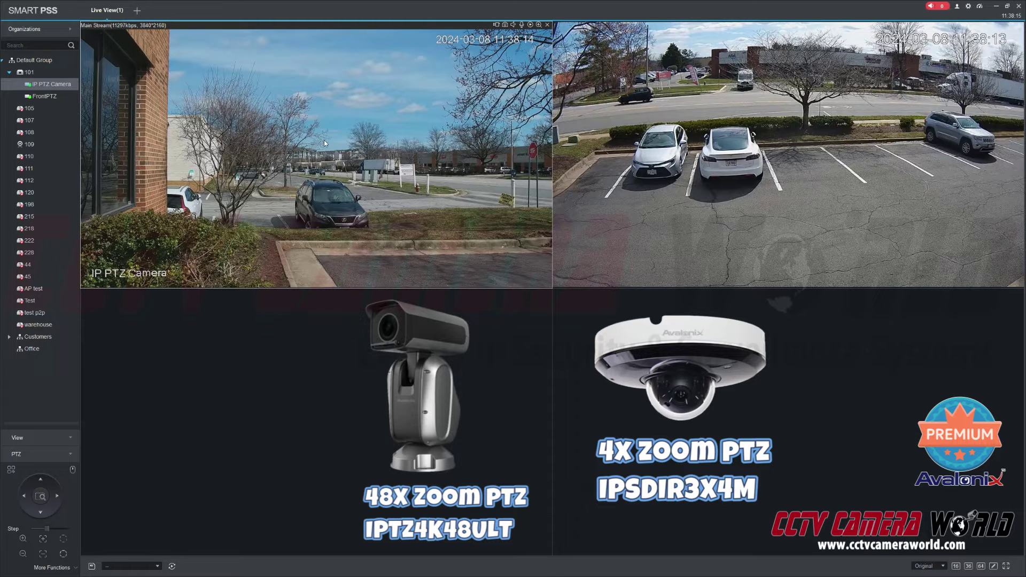
pyautogui.click(803, 99)
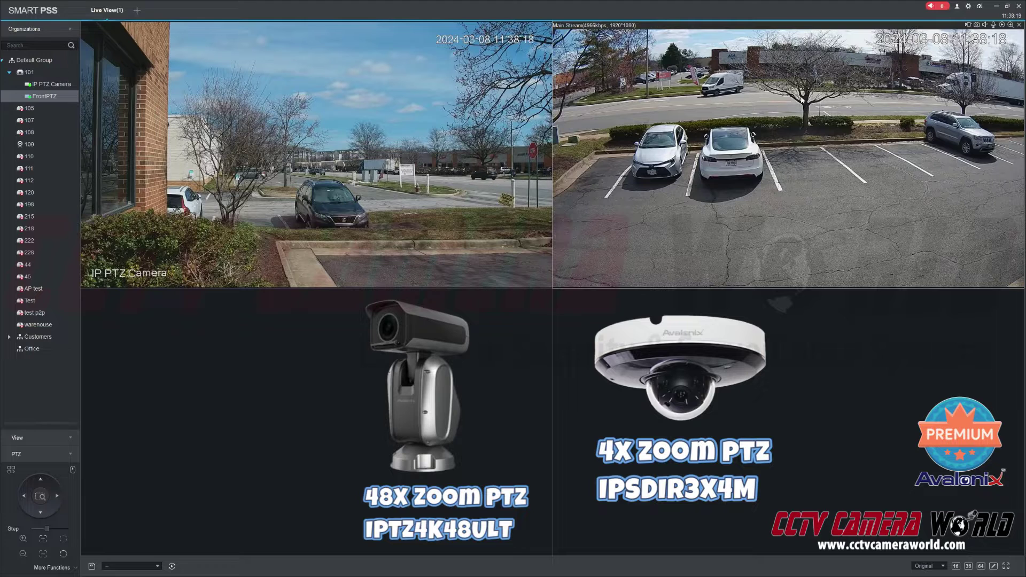
pyautogui.click(426, 169)
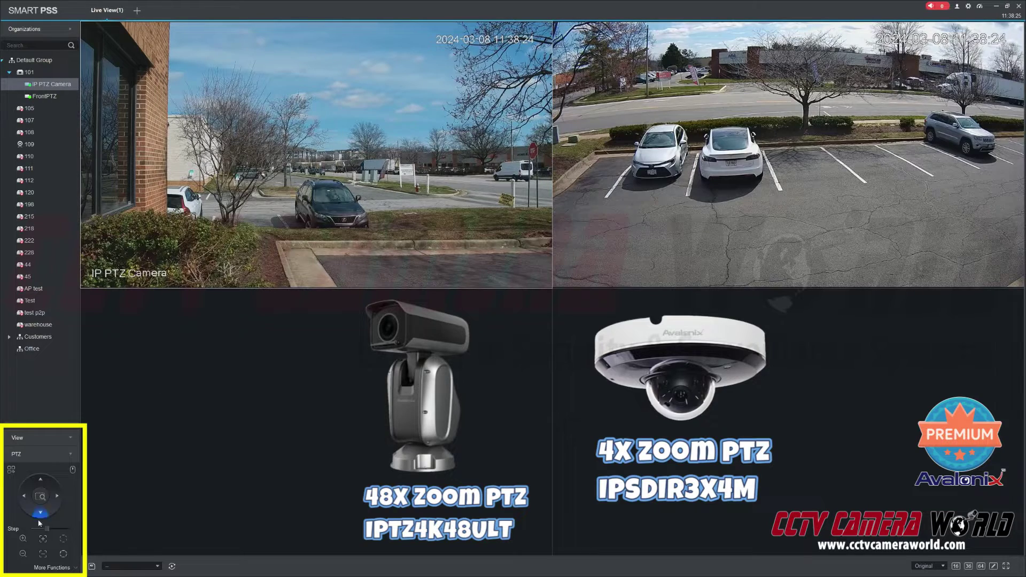
# - Zoom the IP PTZ Camera in, pan it left onto the parked Lexus, and expand More Functions
pyautogui.click(23, 538)
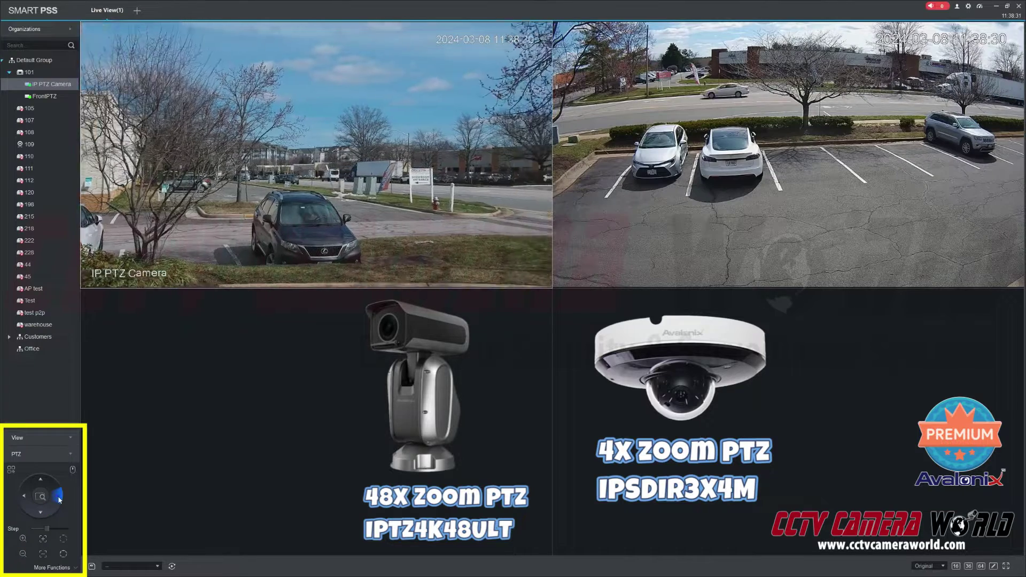
pyautogui.click(23, 496)
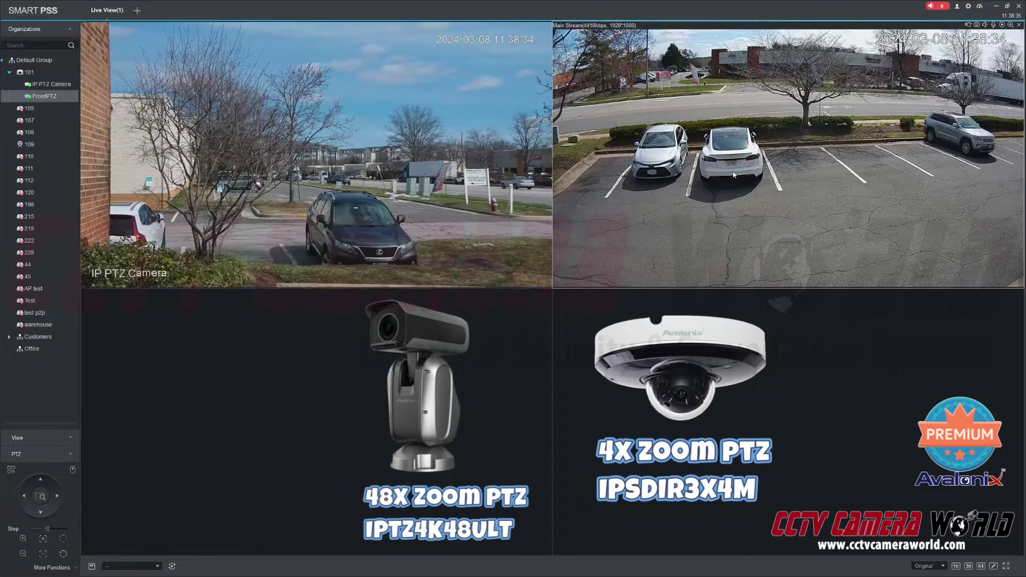
pyautogui.click(420, 185)
# - Set the IP PTZ Camera's extra function to Wiper, run one sweep, then switch the wiper off
pyautogui.click(52, 568)
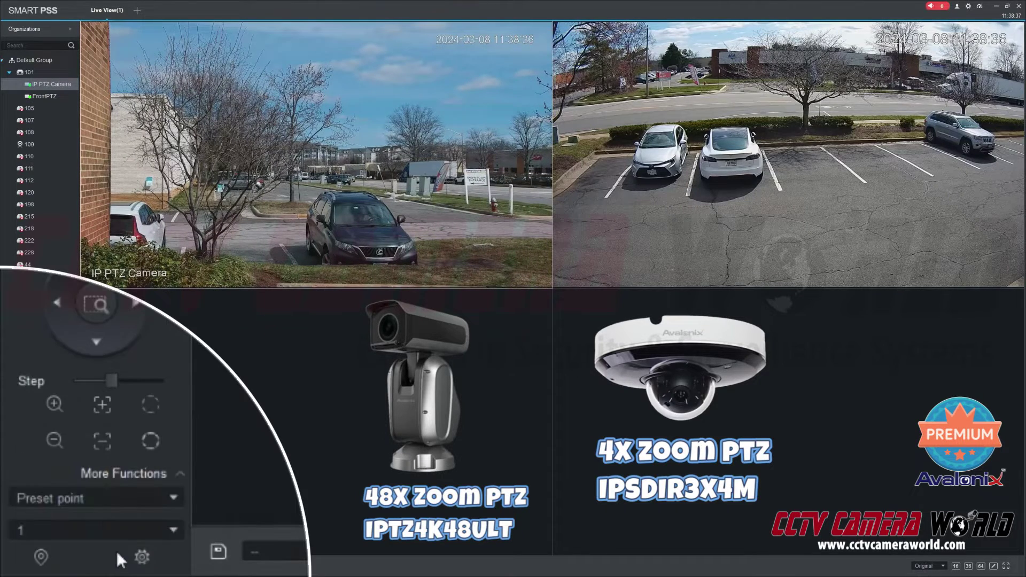
pyautogui.click(103, 509)
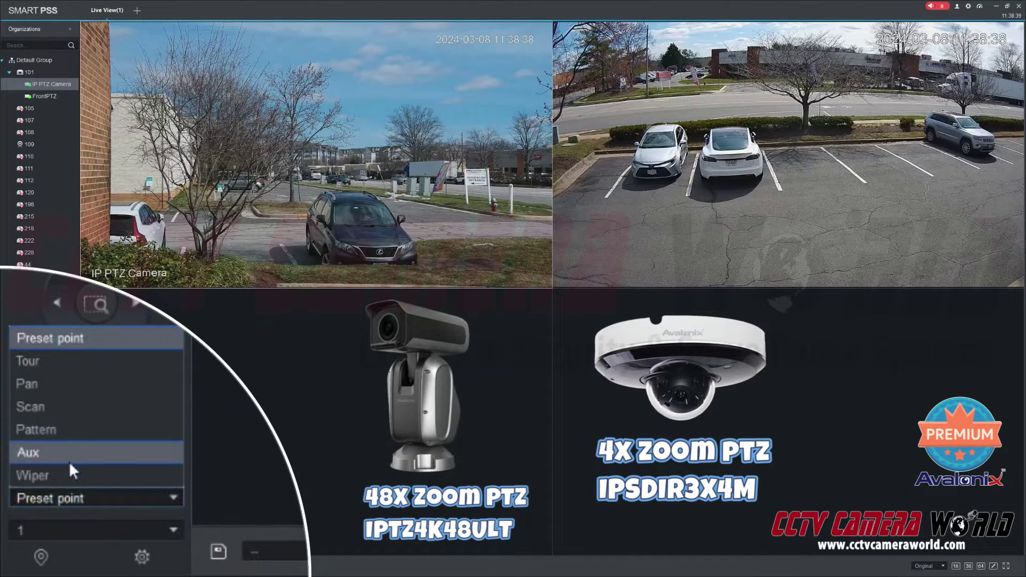
pyautogui.click(80, 474)
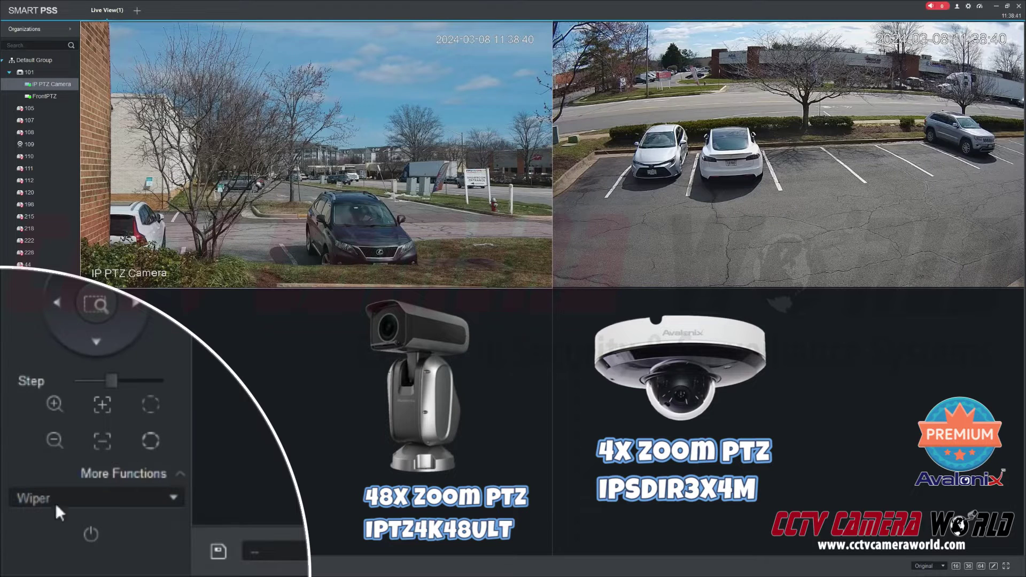
pyautogui.click(38, 497)
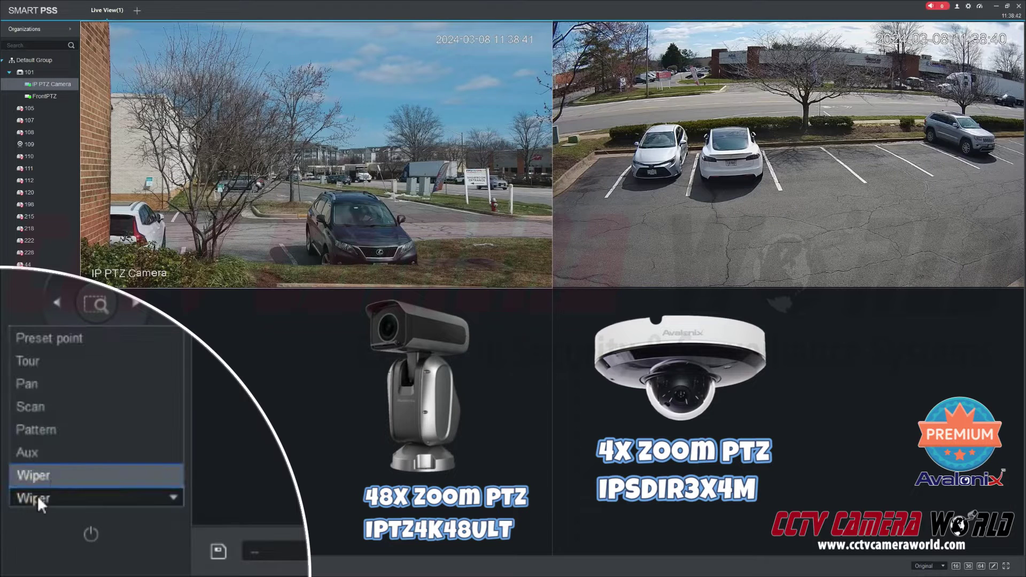
pyautogui.click(55, 475)
pyautogui.click(90, 532)
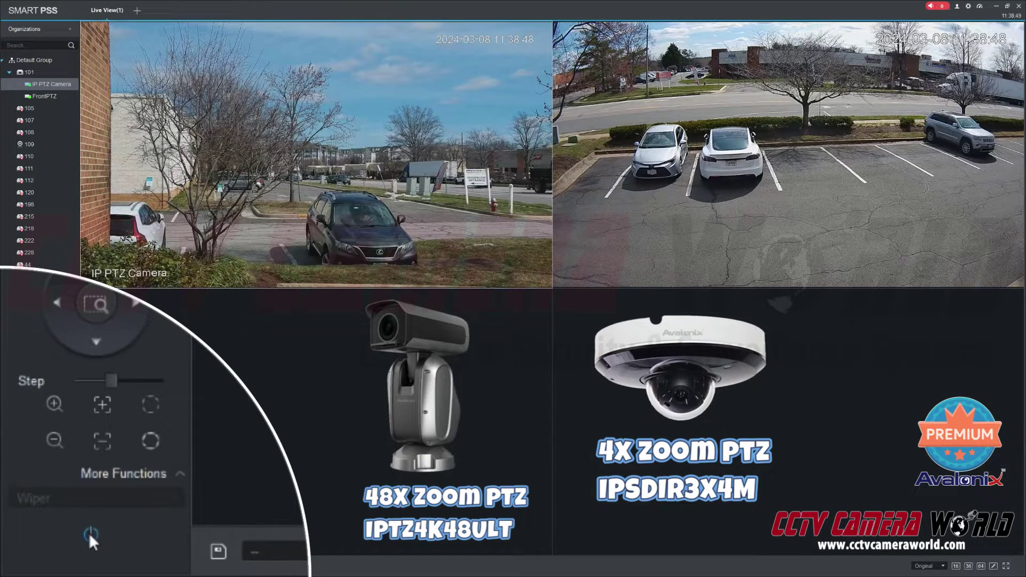
pyautogui.click(85, 537)
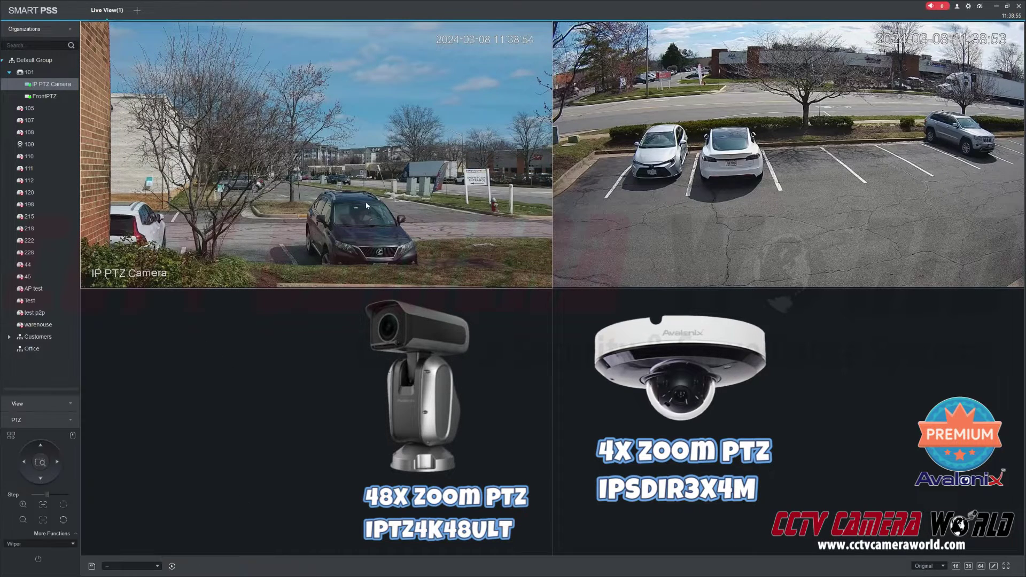
# - Pan the IP PTZ Camera right, then pan the FrontPTZ camera left and tilt it up
pyautogui.click(56, 464)
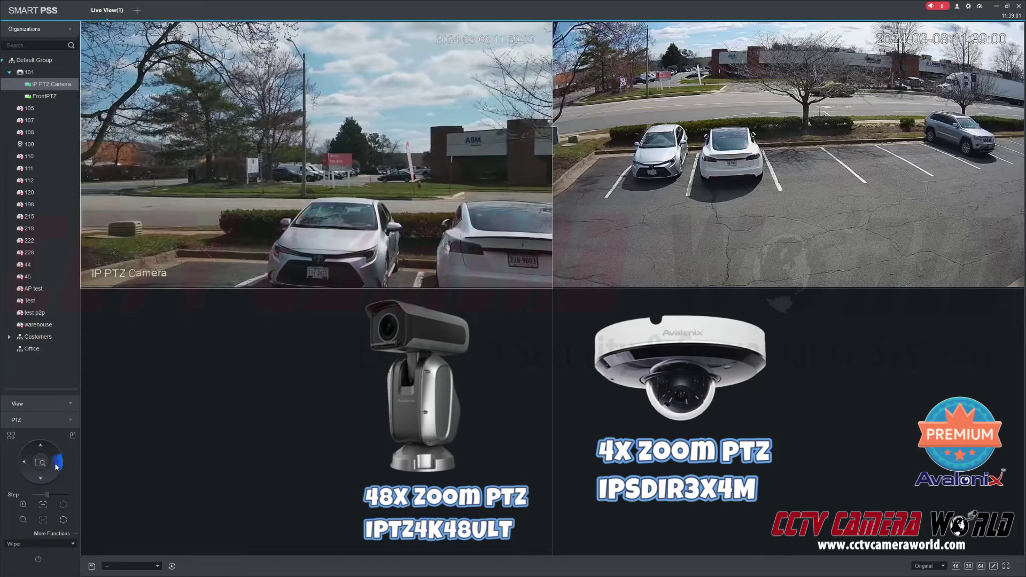
pyautogui.rightClick(601, 218)
pyautogui.click(571, 231)
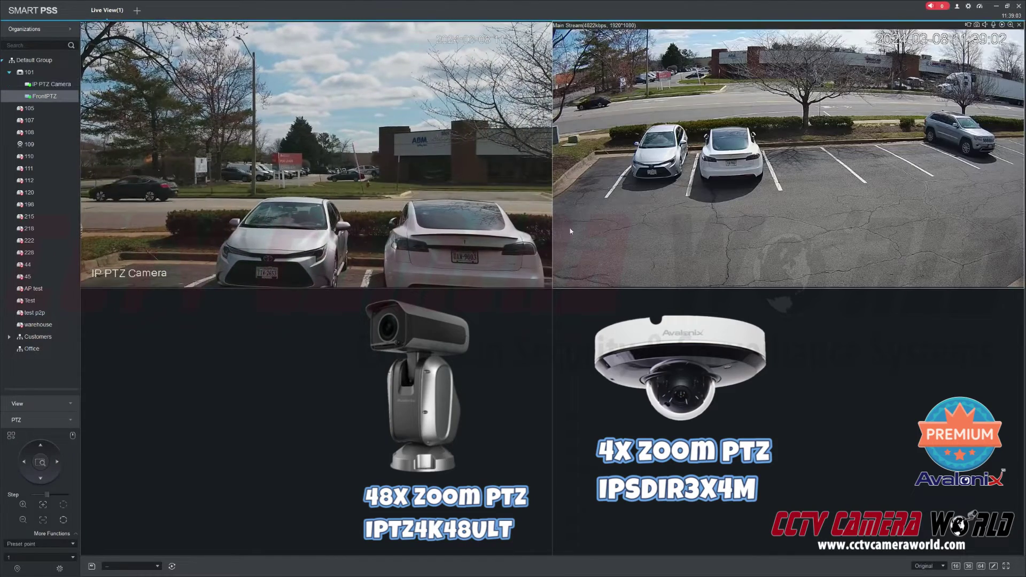
pyautogui.click(27, 460)
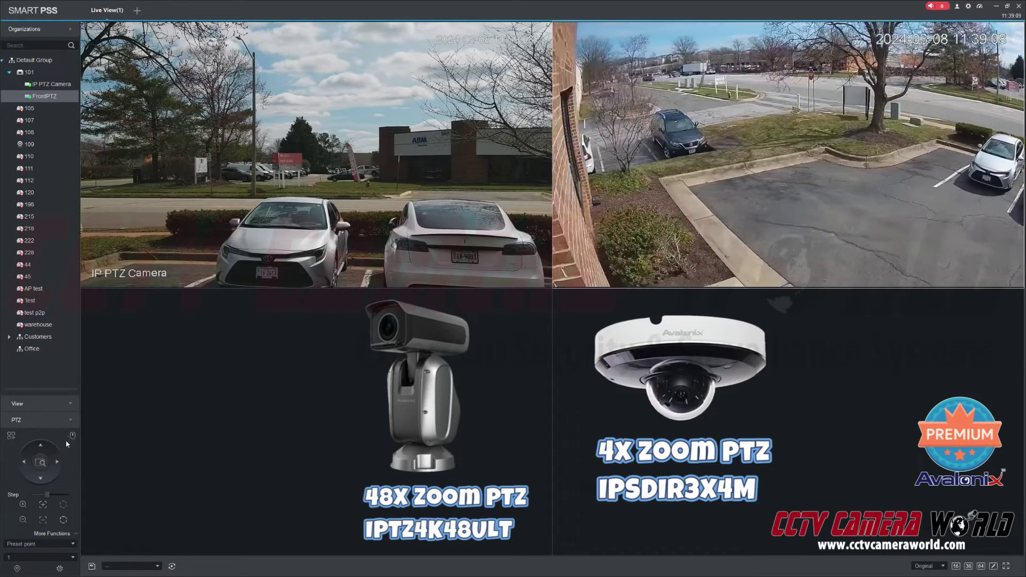
pyautogui.click(38, 448)
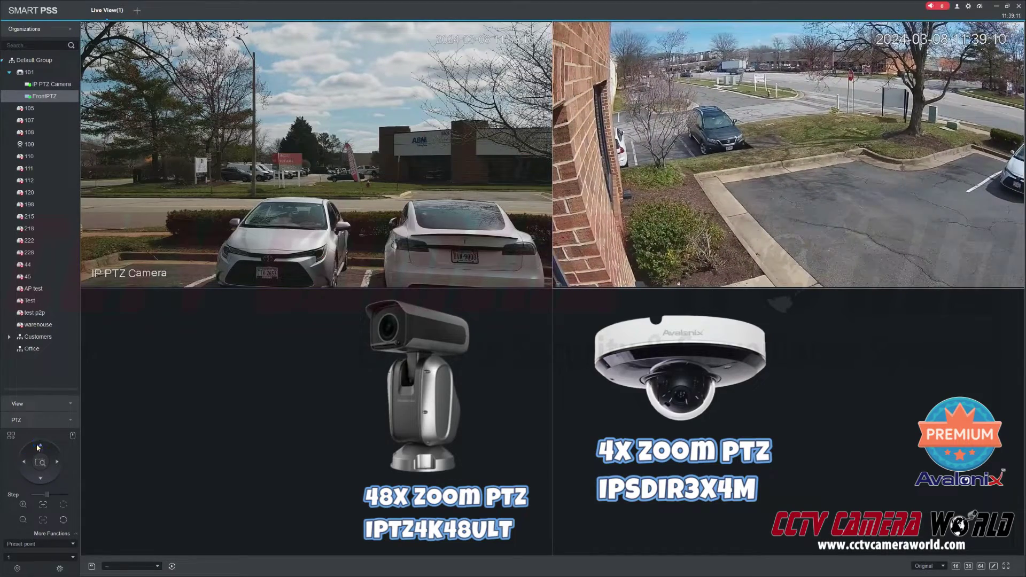
# - Pan the IP PTZ Camera back left, adjust it right and down, then tilt it up
pyautogui.click(256, 224)
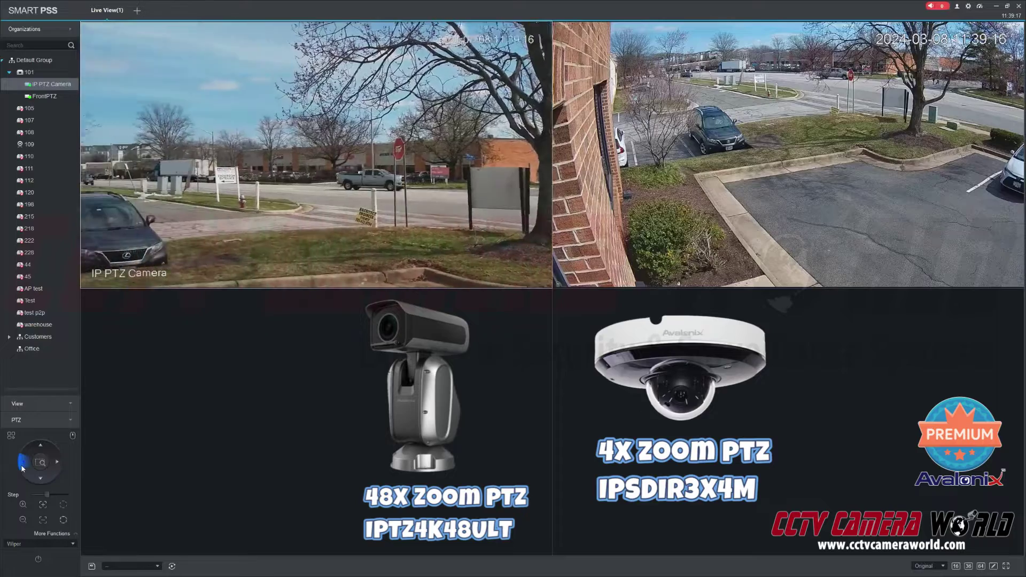
pyautogui.moveTo(43, 463); pyautogui.dragTo(31, 504)
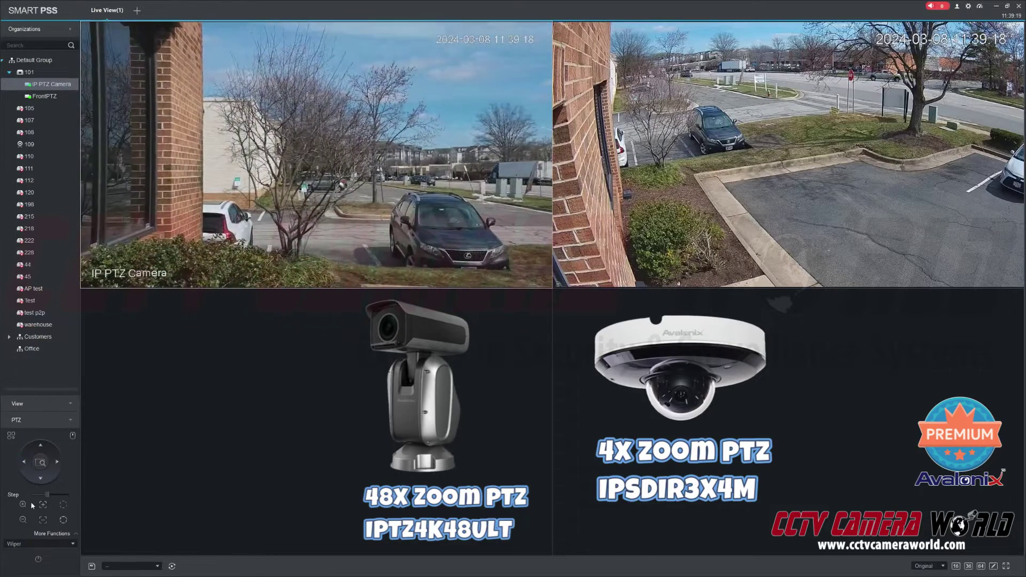
pyautogui.click(53, 472)
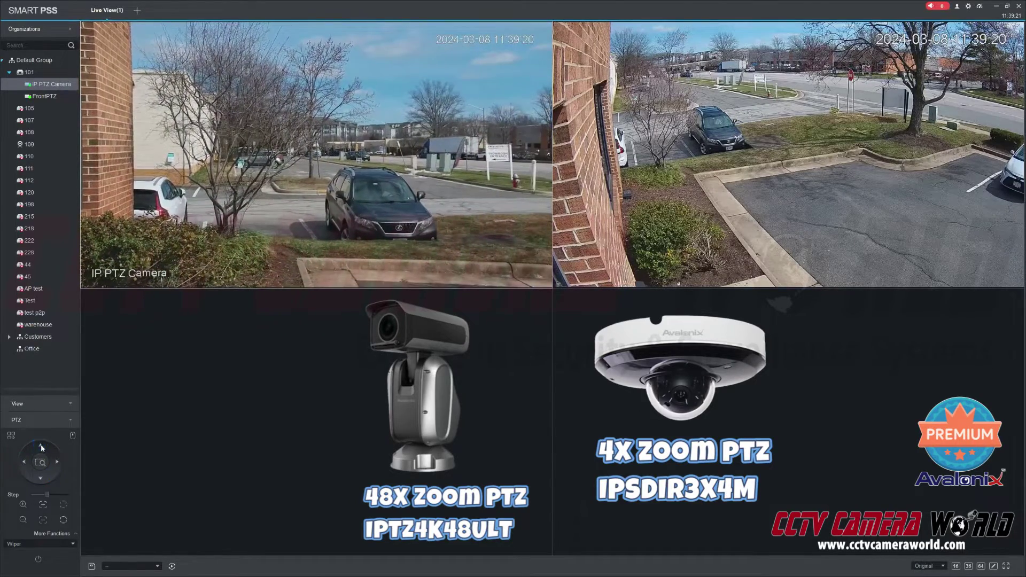
pyautogui.click(42, 448)
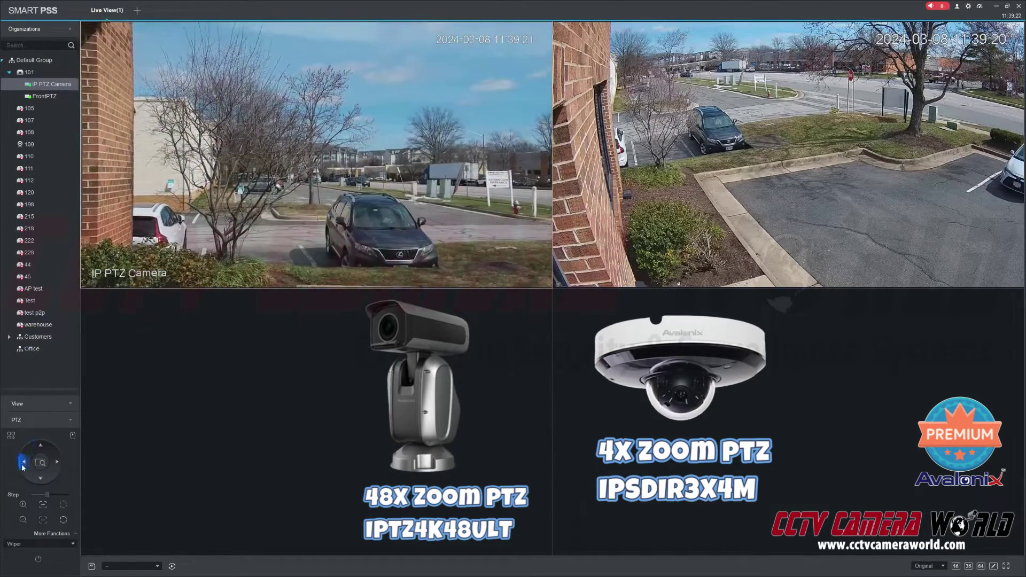
# - Zoom the IP PTZ Camera in, then pan FrontPTZ left and zoom it in on the curbside SUV
pyautogui.click(23, 504)
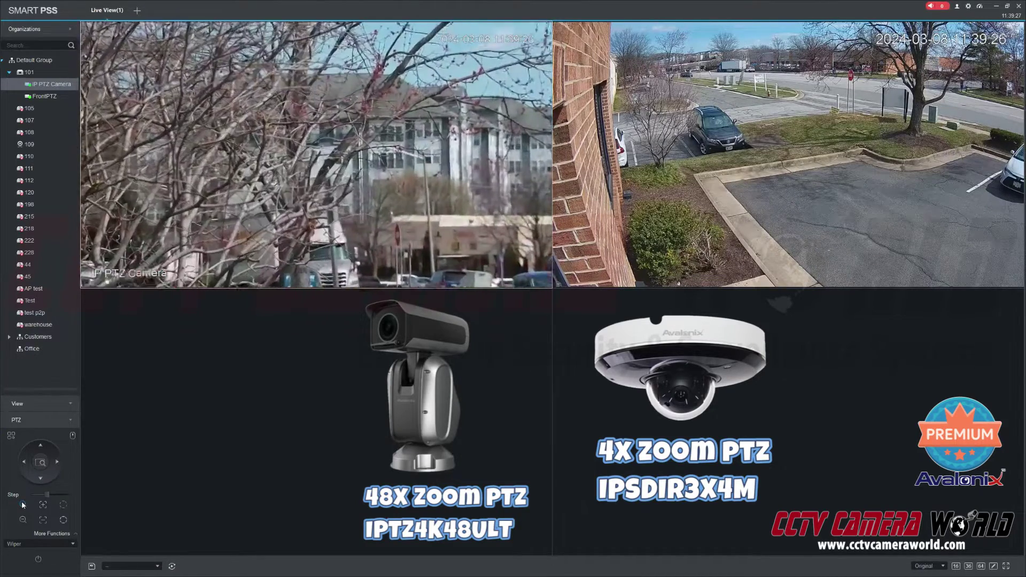
pyautogui.click(55, 463)
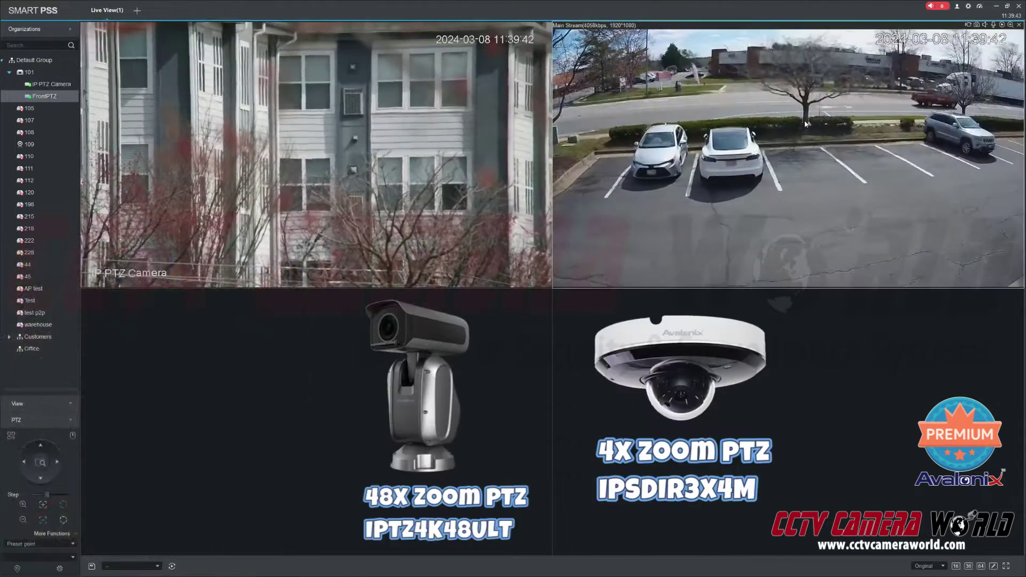
pyautogui.click(752, 103)
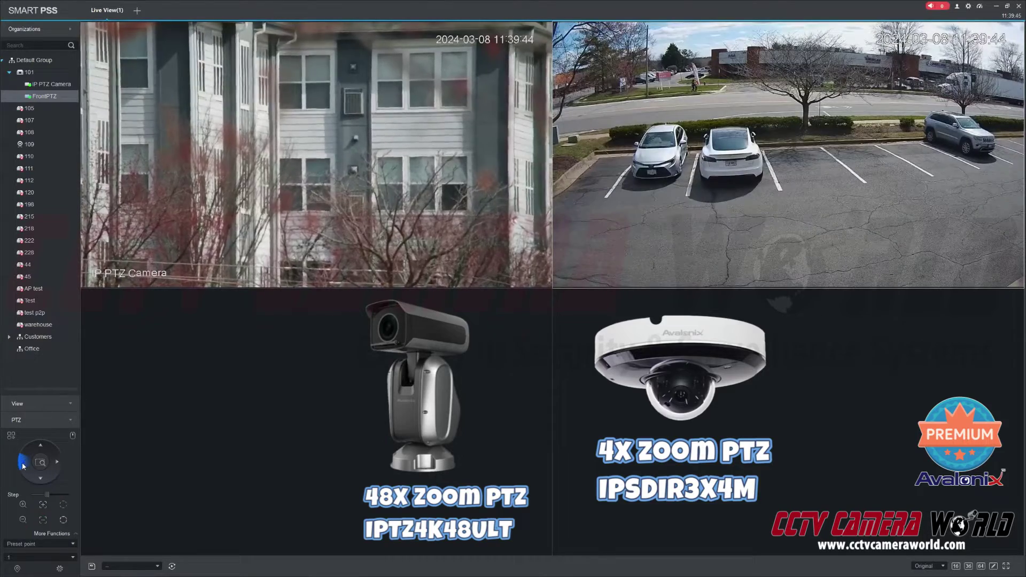
pyautogui.moveTo(23, 466); pyautogui.dragTo(22, 466)
pyautogui.click(39, 441)
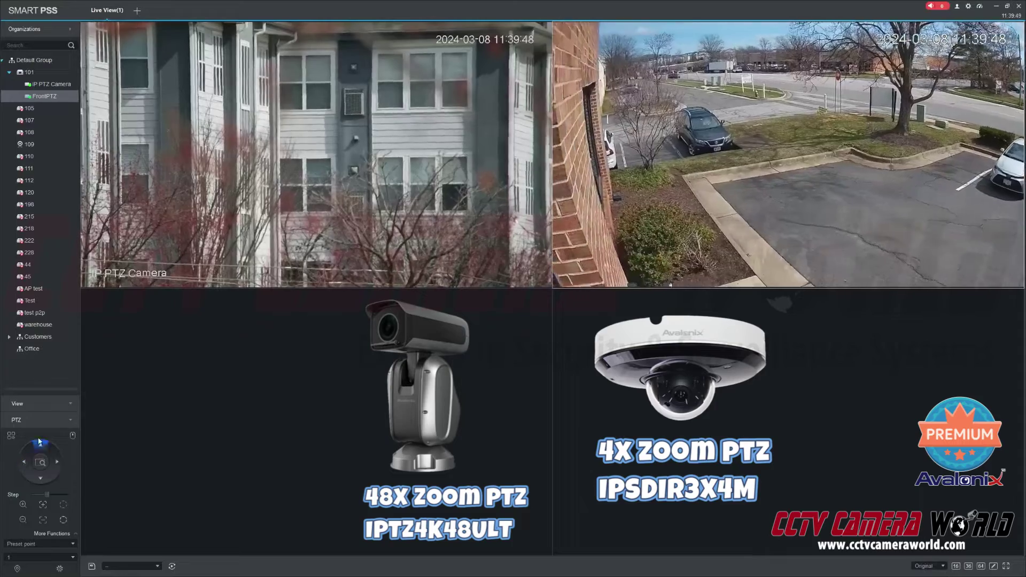
pyautogui.click(22, 505)
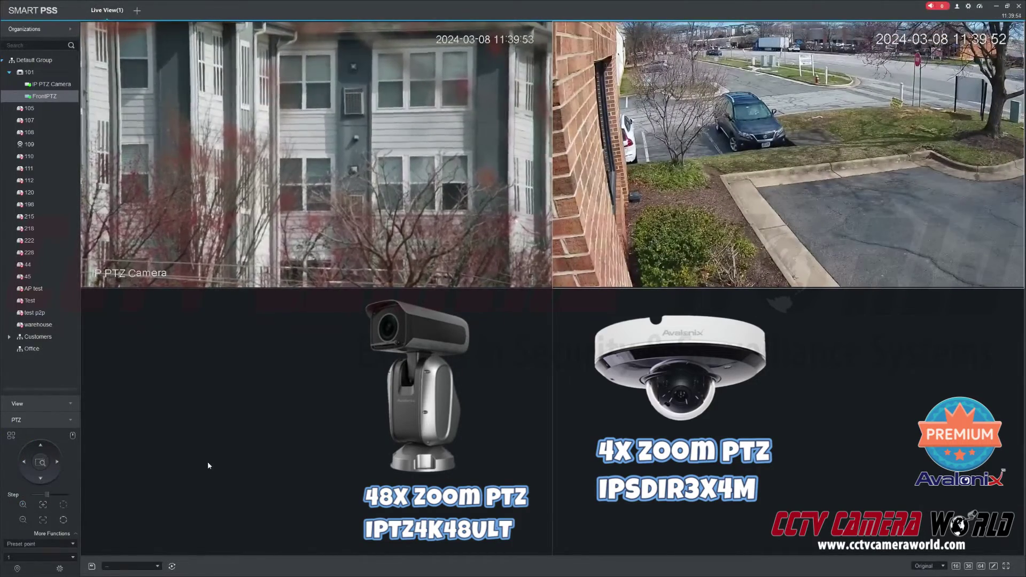
pyautogui.click(22, 520)
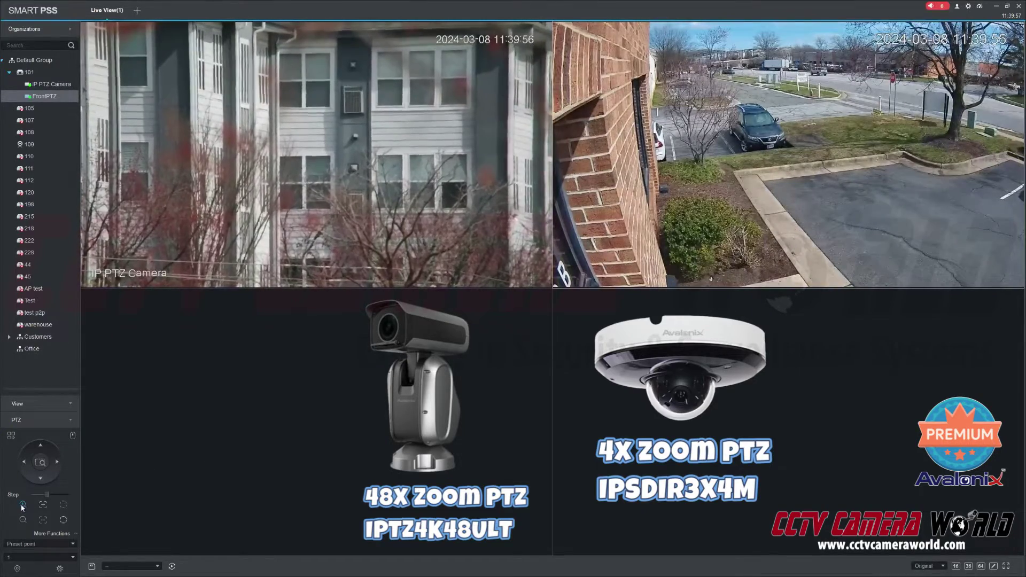
pyautogui.click(22, 505)
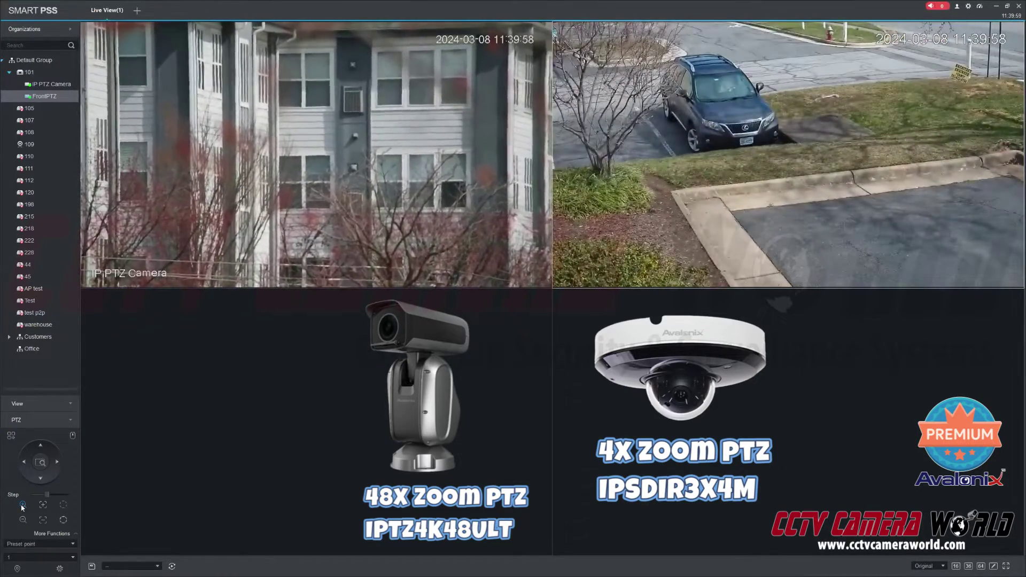
# - Switch PTZ control from IP PTZ Camera to FrontPTZ and back, leaving IP PTZ Camera selected
pyautogui.click(374, 142)
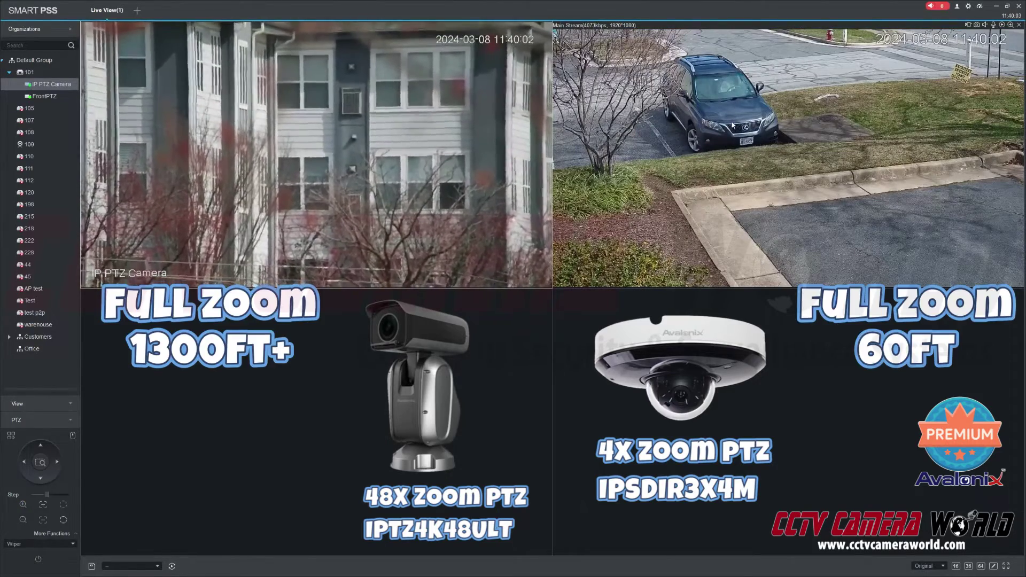
pyautogui.click(750, 124)
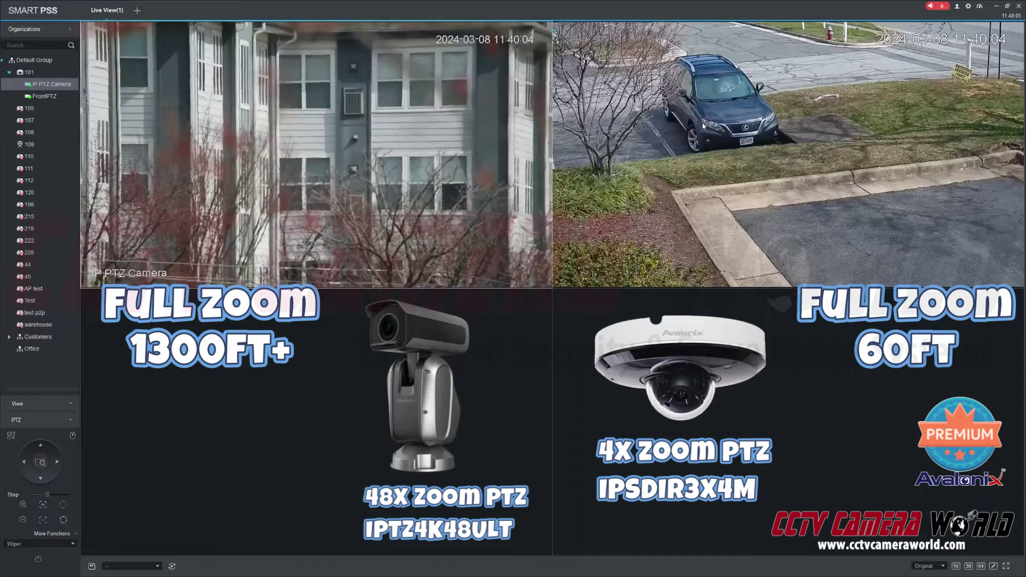
pyautogui.click(365, 151)
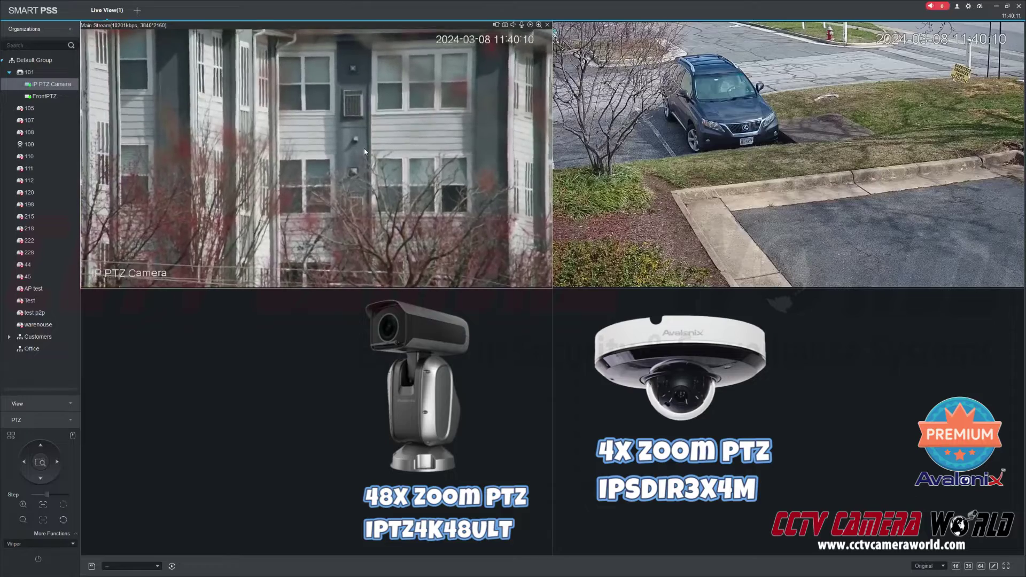
# - Zoom the IP PTZ Camera out, tilt it down, zoom in on the SUV, then tilt up
pyautogui.click(21, 520)
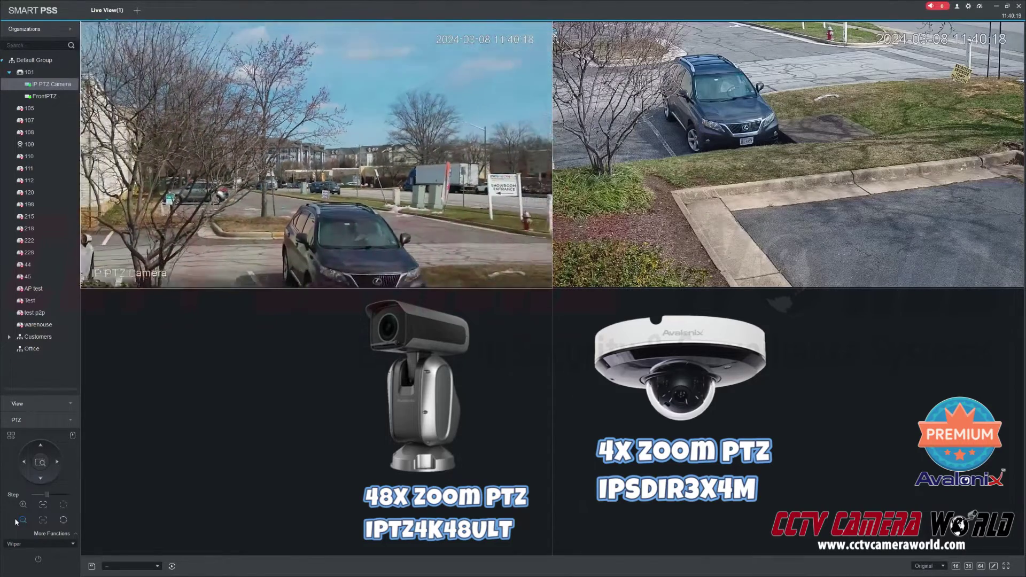
pyautogui.click(36, 481)
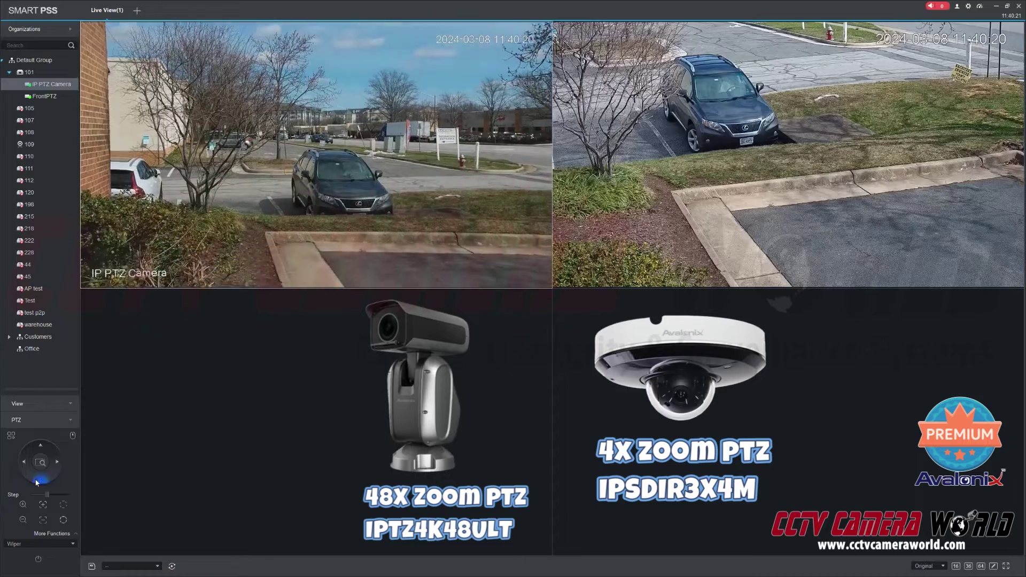
pyautogui.click(22, 505)
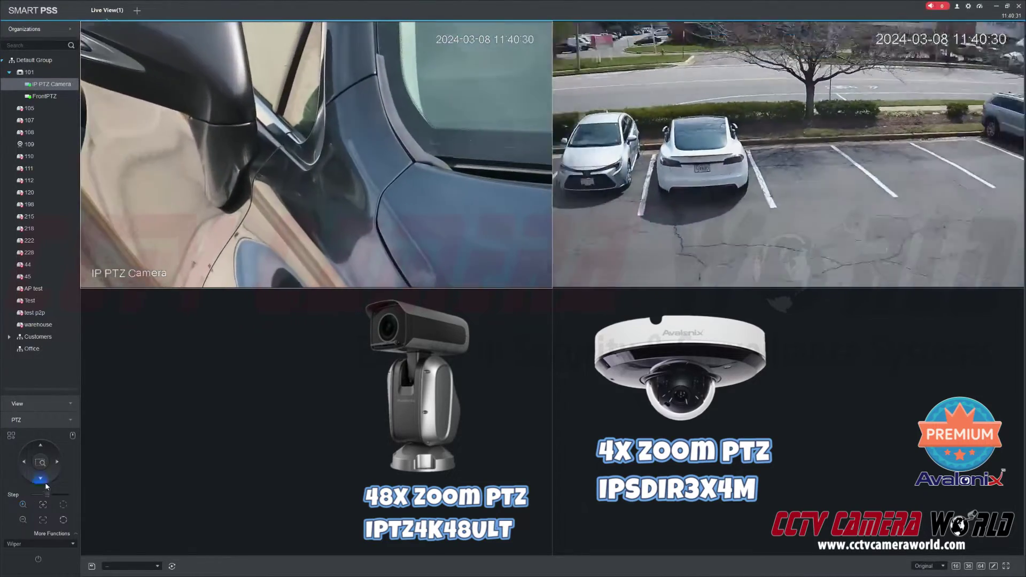
pyautogui.click(44, 453)
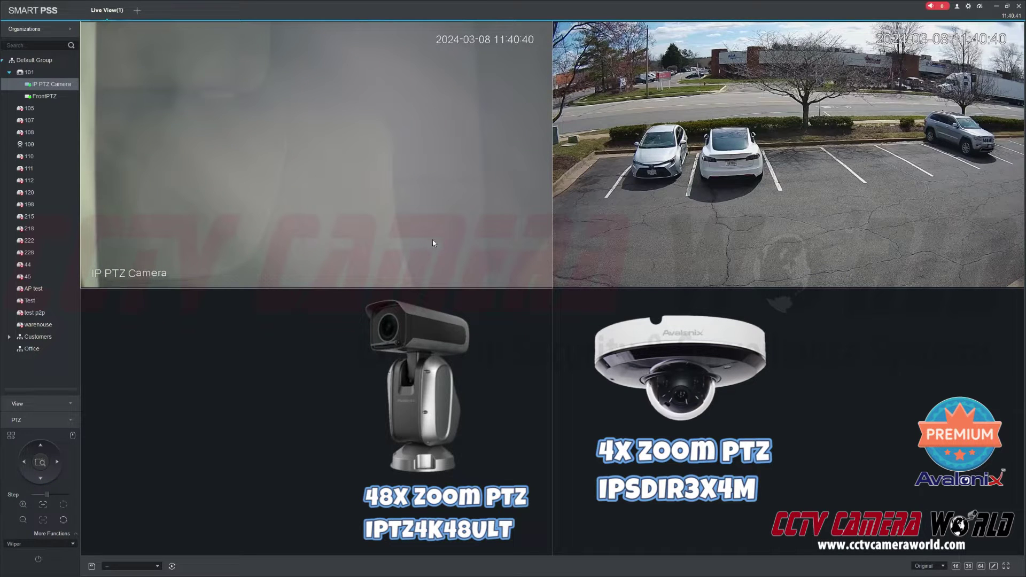
pyautogui.moveTo(418, 227)
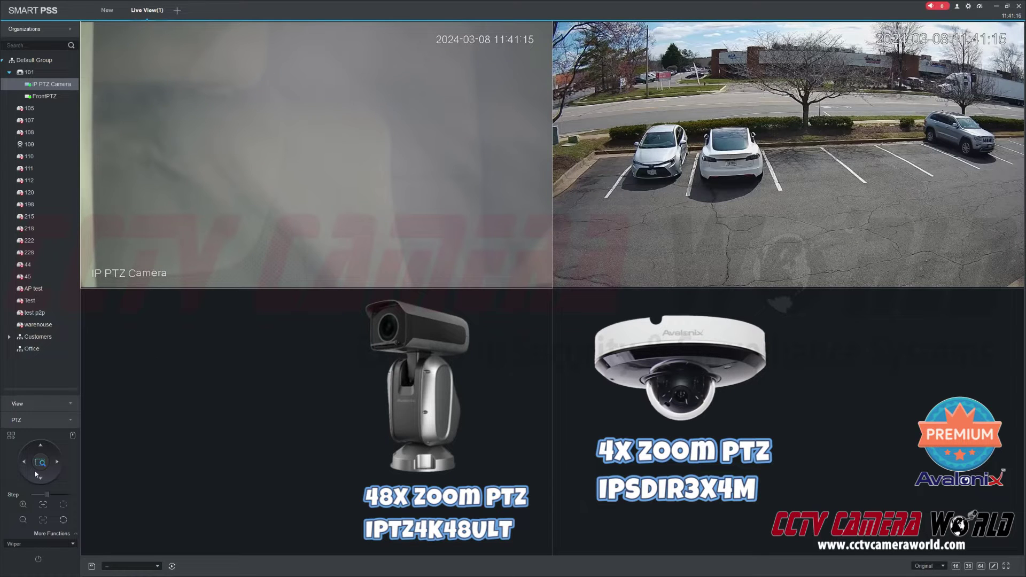
# - Zoom the IP PTZ Camera out to a wide shot of the brick building, lawn and Lexus
pyautogui.click(23, 520)
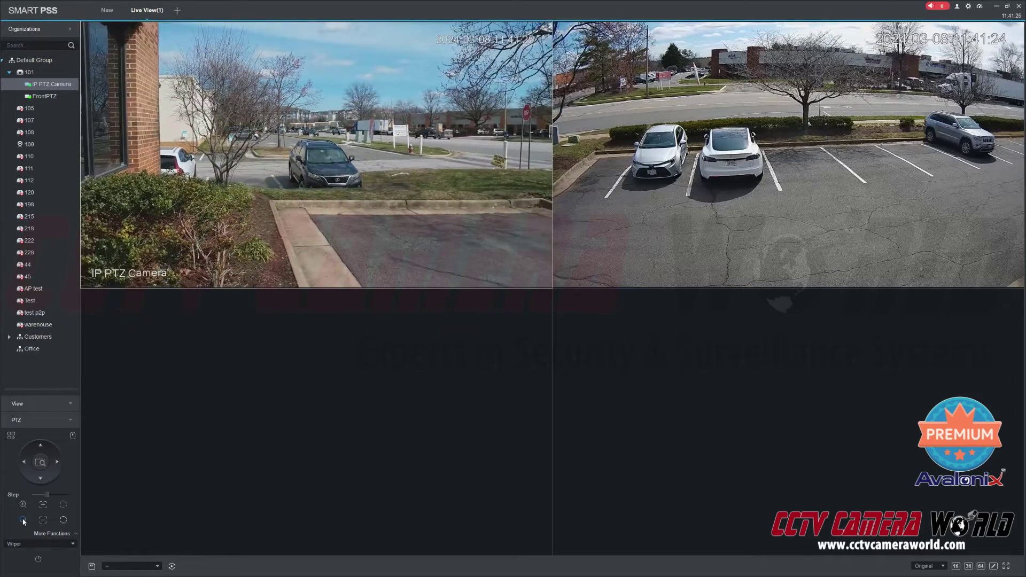
pyautogui.moveTo(230, 216)
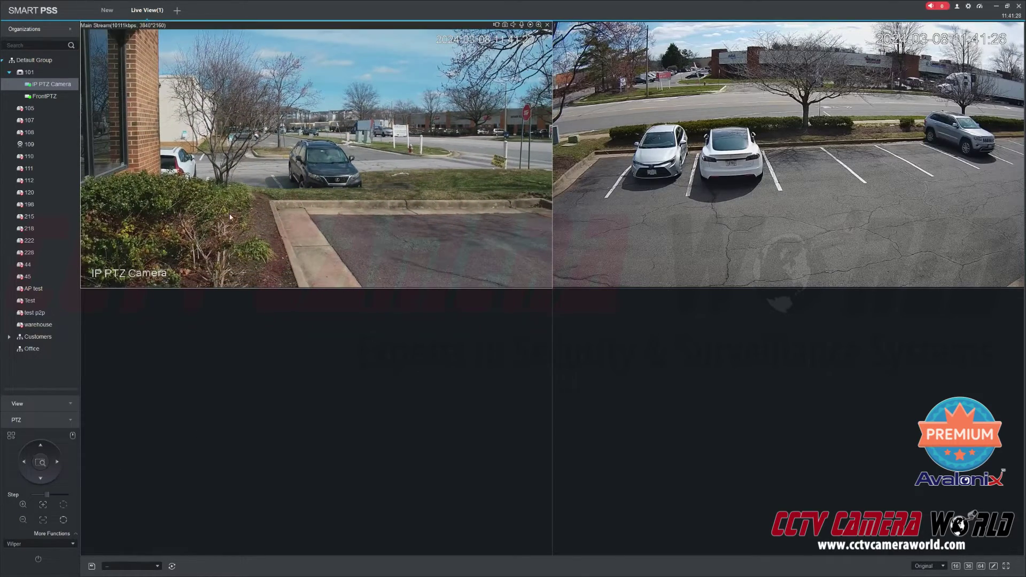
pyautogui.rightClick(249, 156)
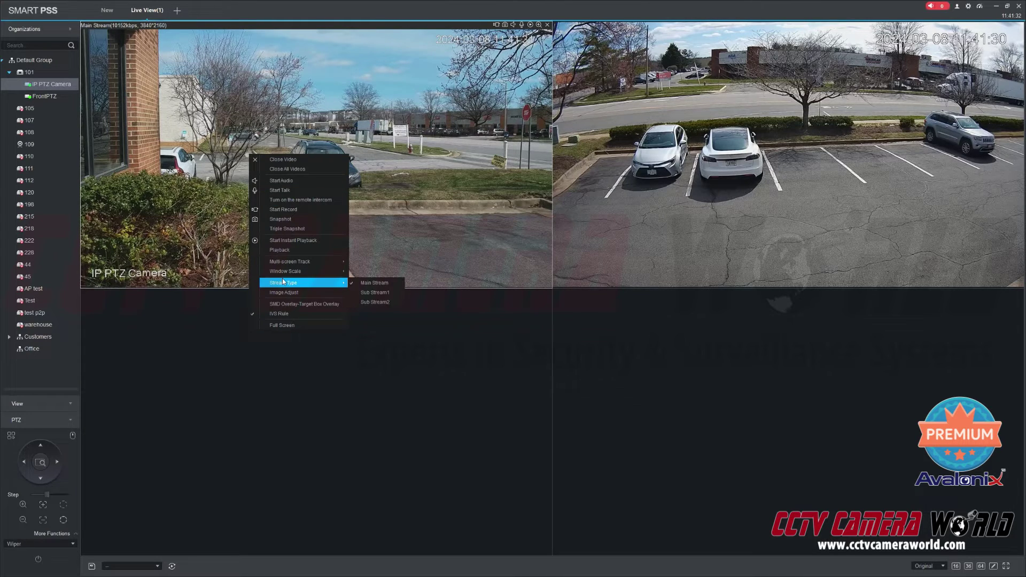
pyautogui.click(373, 295)
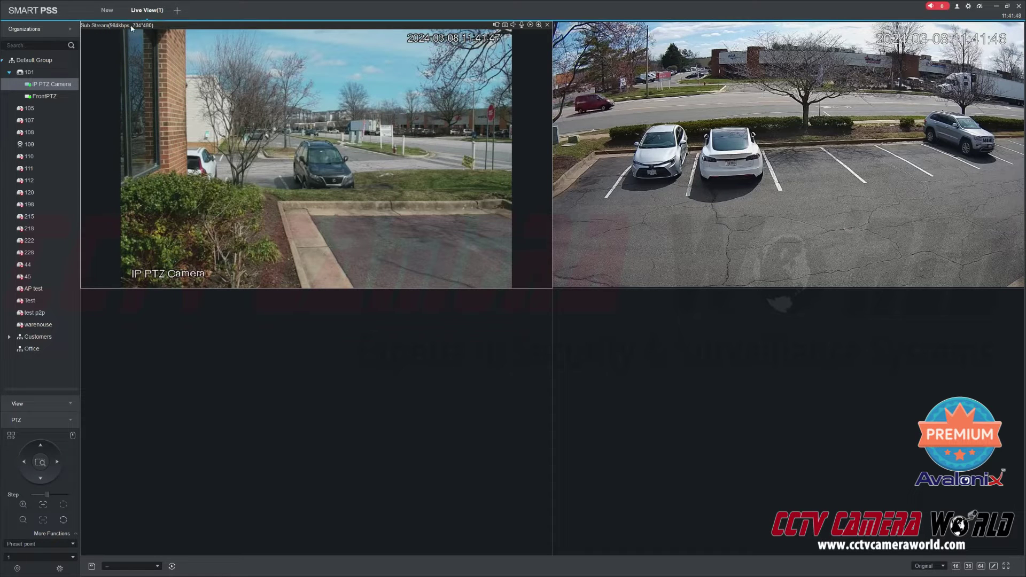
pyautogui.rightClick(195, 112)
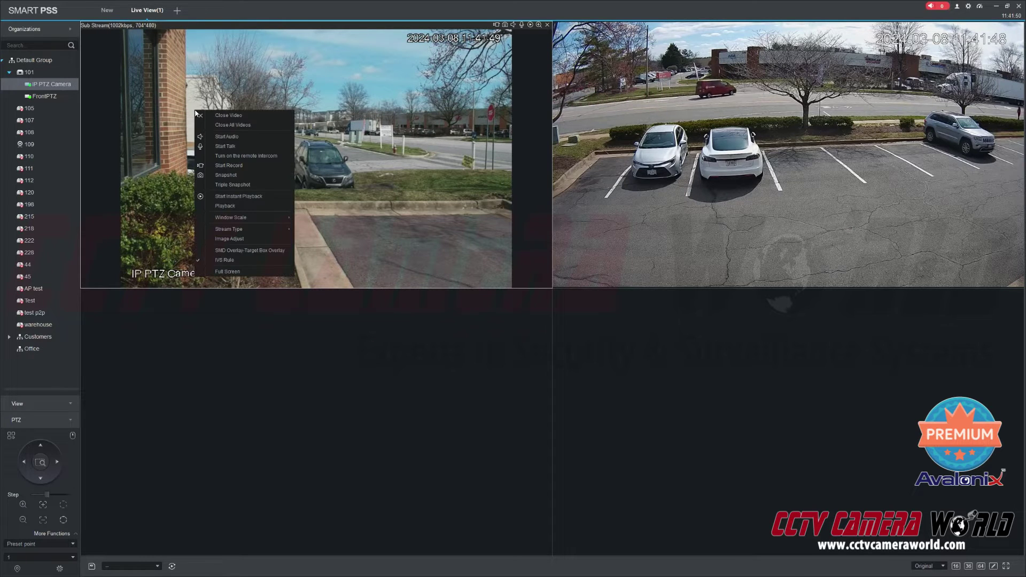
pyautogui.moveTo(240, 230)
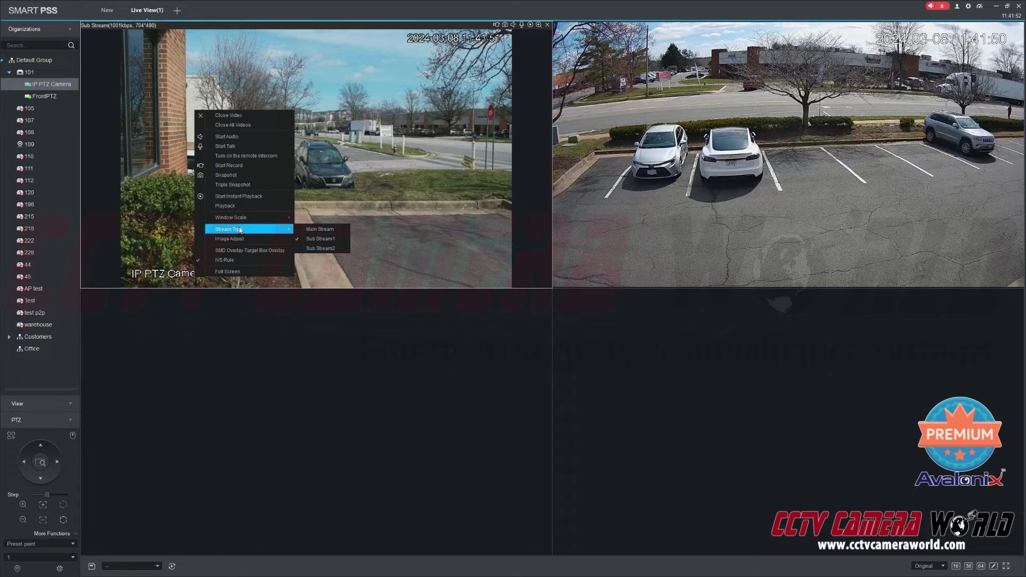
pyautogui.click(306, 230)
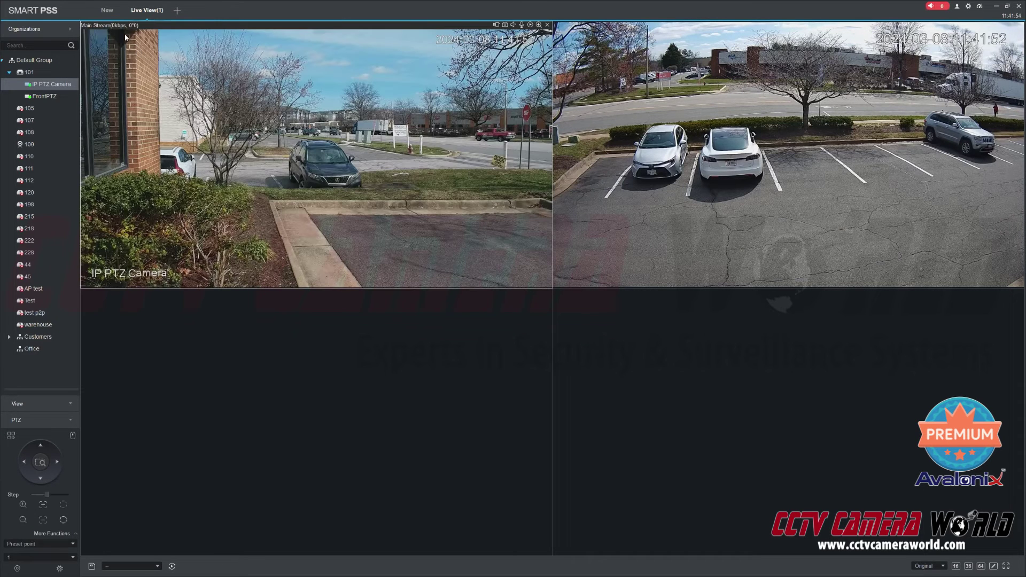